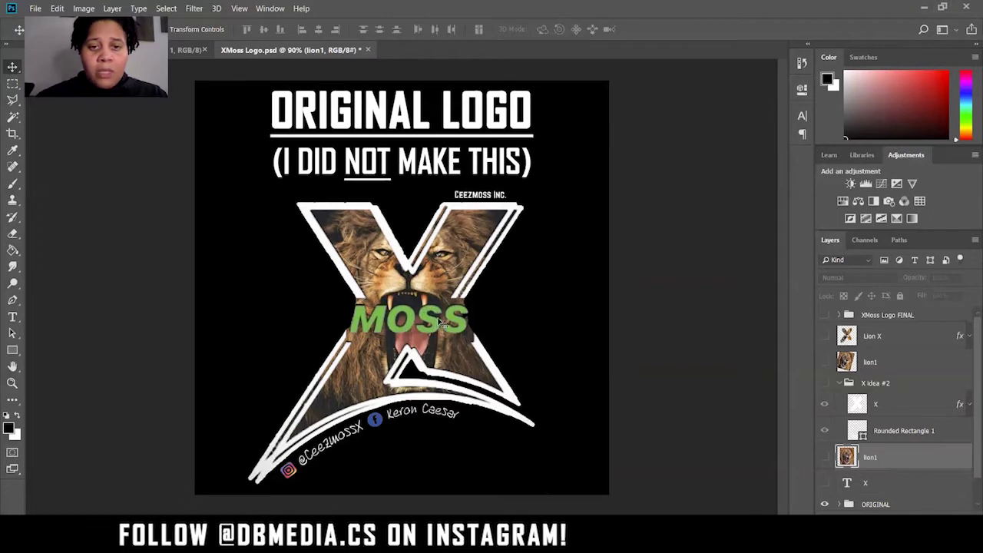
# Compare the ORIGINAL logo group with the plain white X text layer by alternating their visibility, ending with ORIGINAL shown.
pyautogui.click(825, 504)
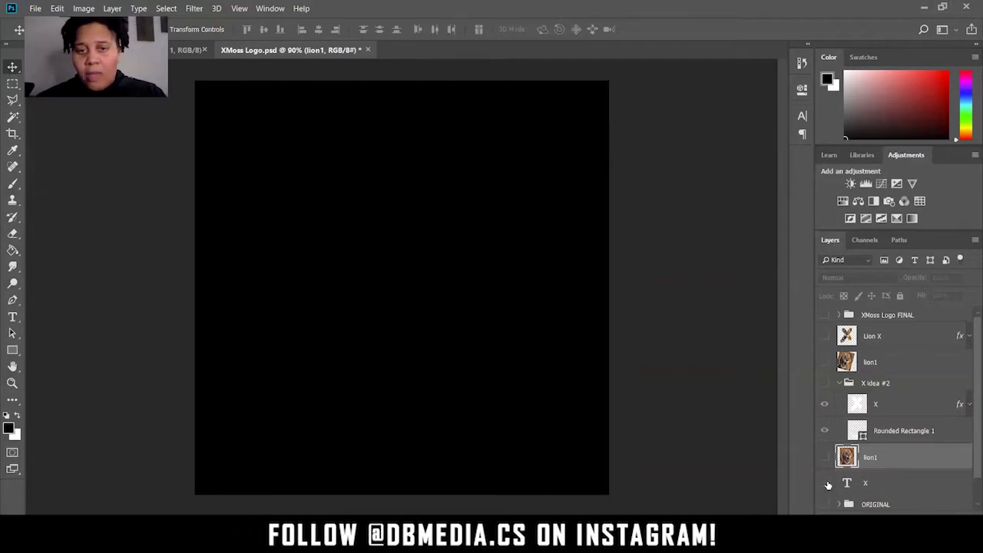
pyautogui.click(826, 483)
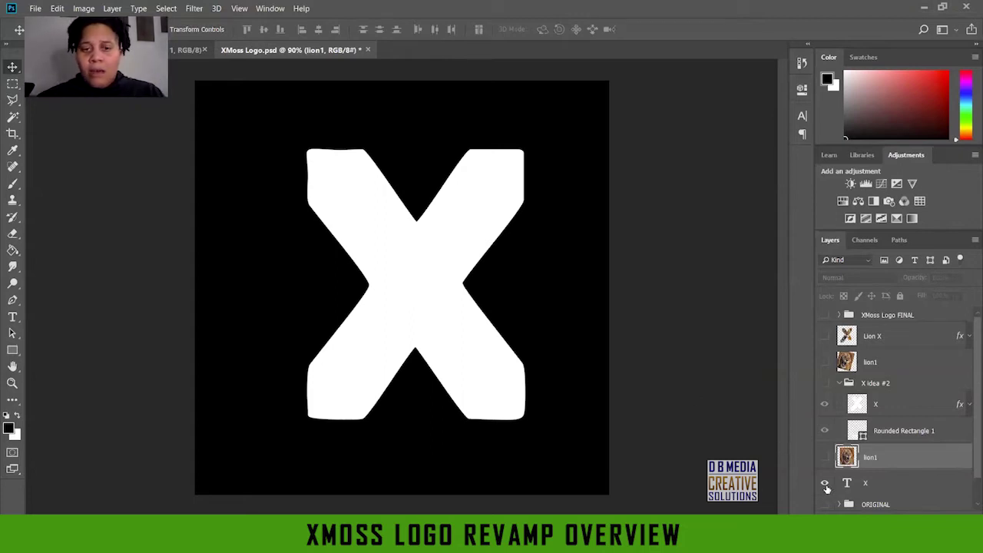
pyautogui.click(825, 485)
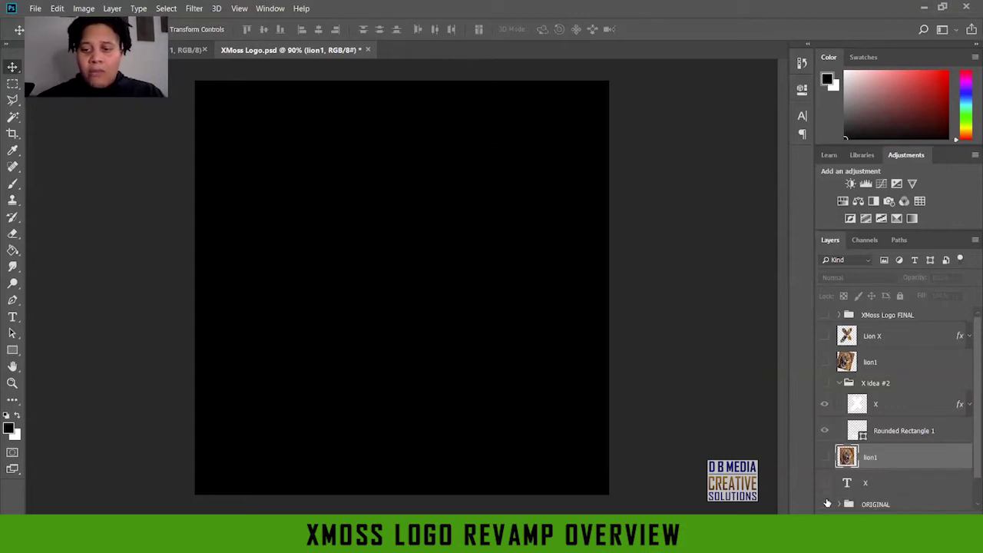
pyautogui.click(826, 503)
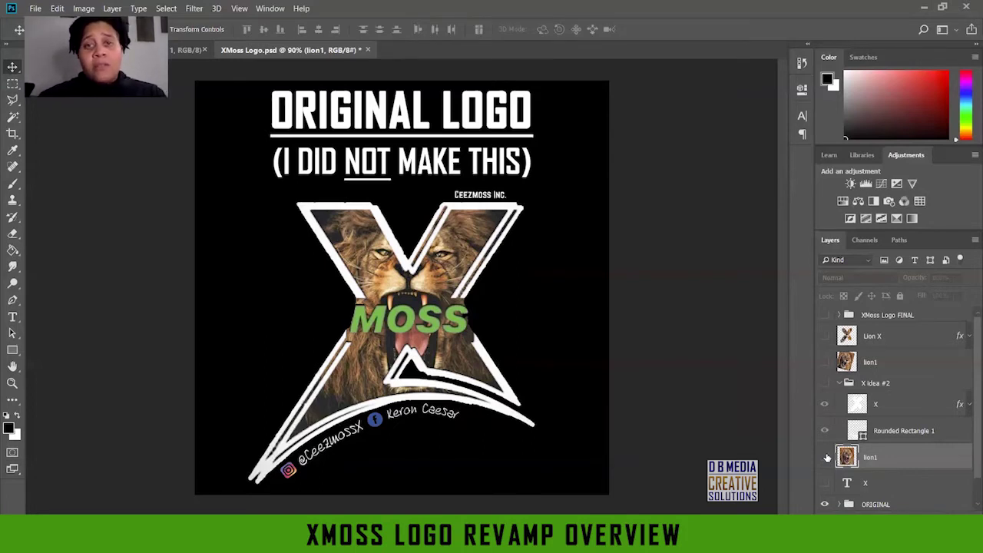
pyautogui.click(826, 505)
pyautogui.click(826, 483)
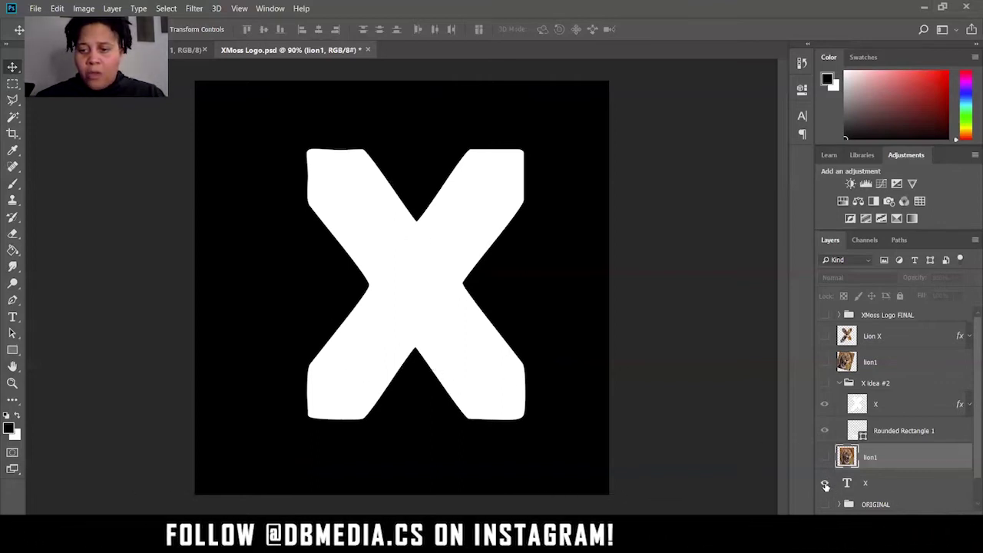
pyautogui.click(825, 483)
pyautogui.click(825, 504)
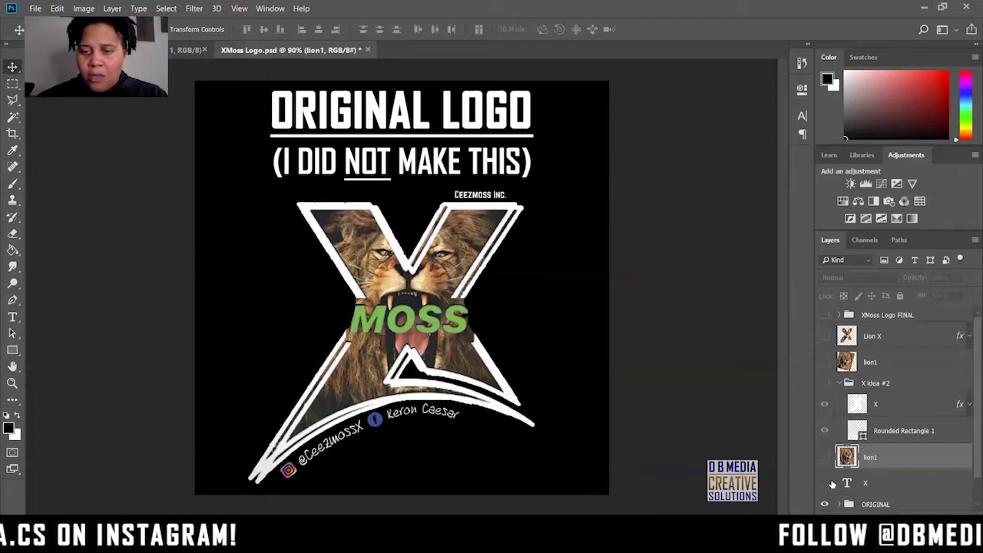
# Hide the ORIGINAL group and preview the upright lion1 photo alone on the black background, leaving it hidden.
pyautogui.click(825, 504)
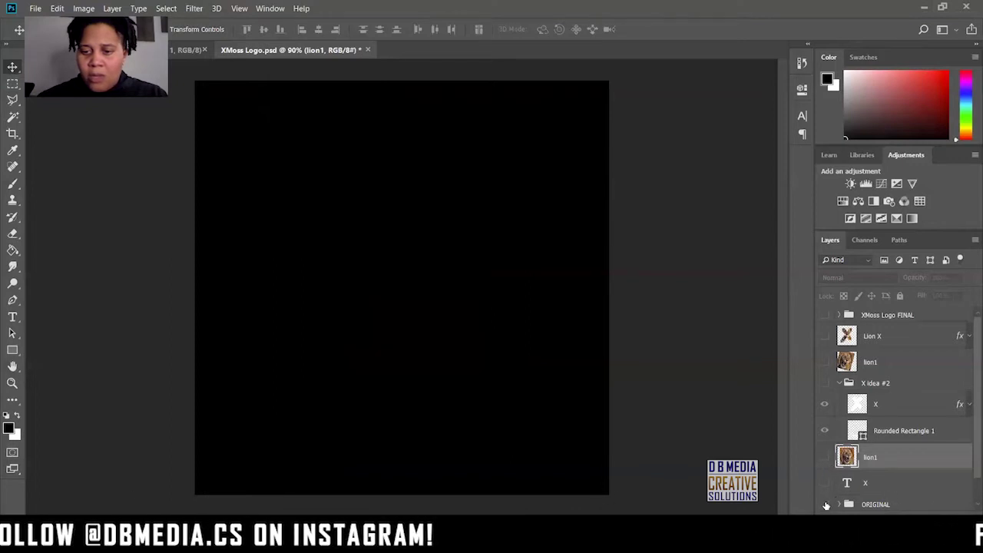
pyautogui.click(825, 457)
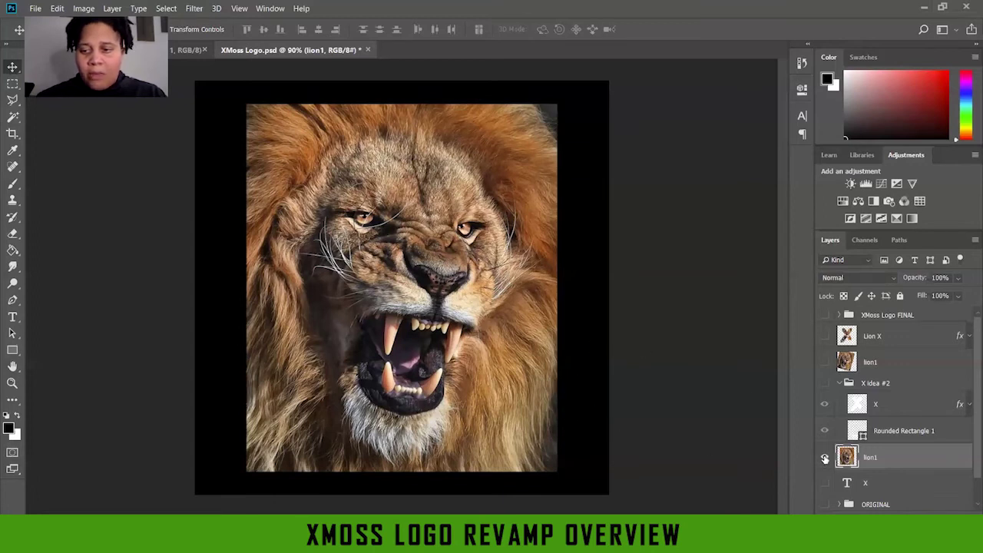
pyautogui.click(825, 458)
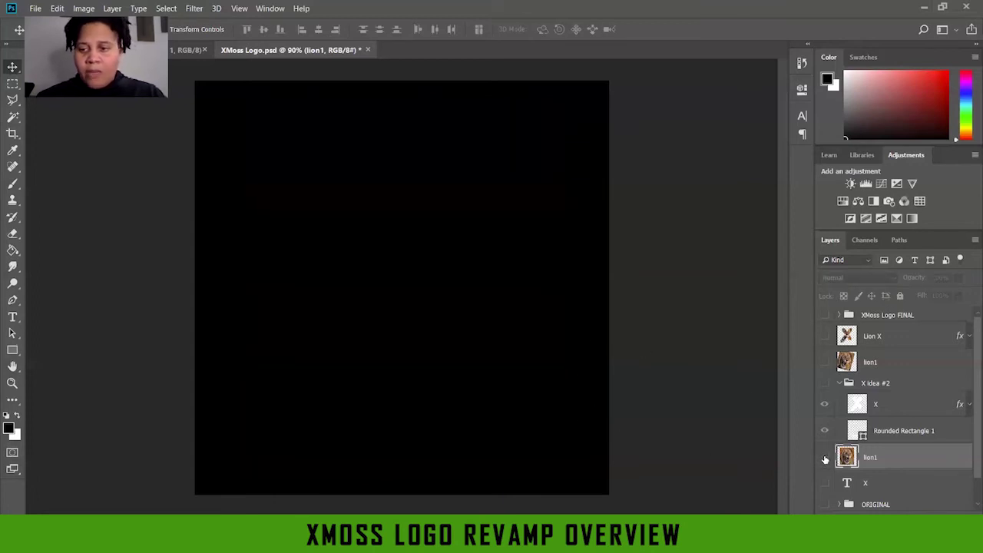
# Preview the plain X text layer and the ORIGINAL logo group one after the other, leaving both hidden.
pyautogui.click(824, 482)
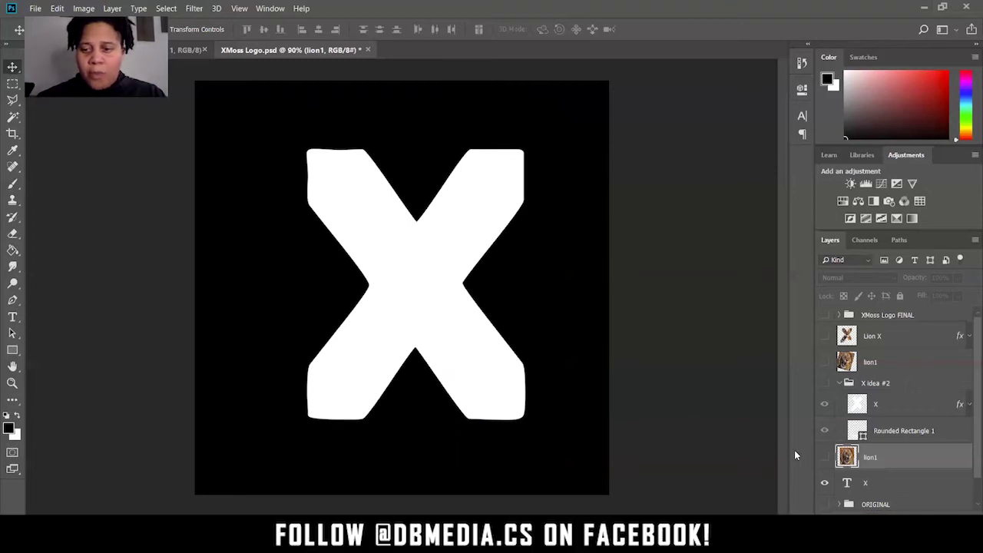
pyautogui.click(825, 485)
pyautogui.click(825, 504)
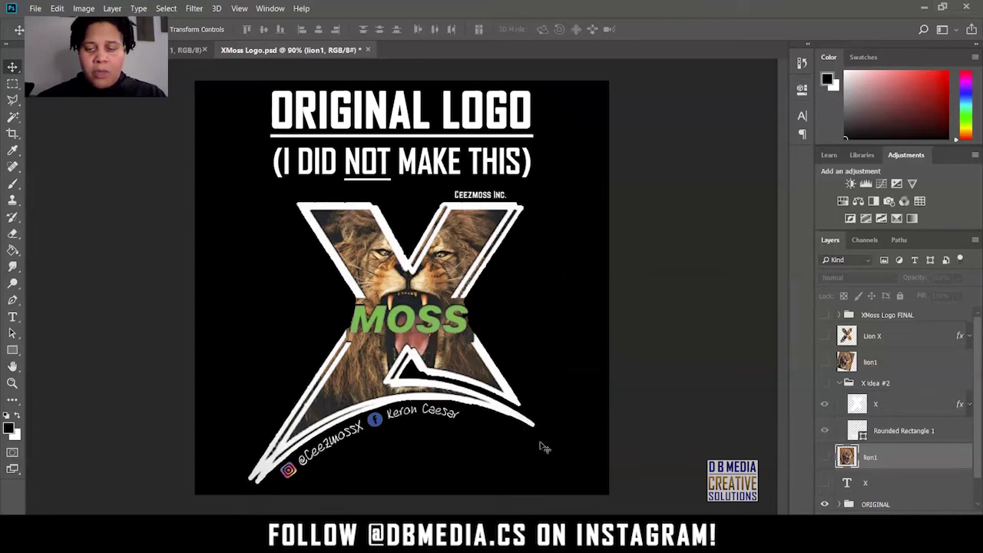
pyautogui.click(826, 506)
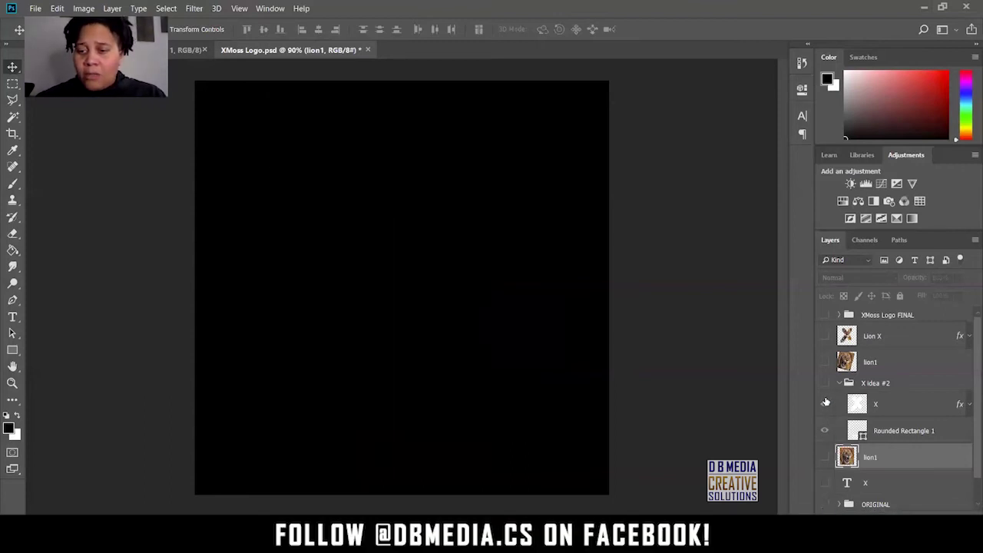
# Show the X idea #2 group and examine the X with and without Rounded Rectangle 1, leaving the rectangle visible.
pyautogui.click(825, 384)
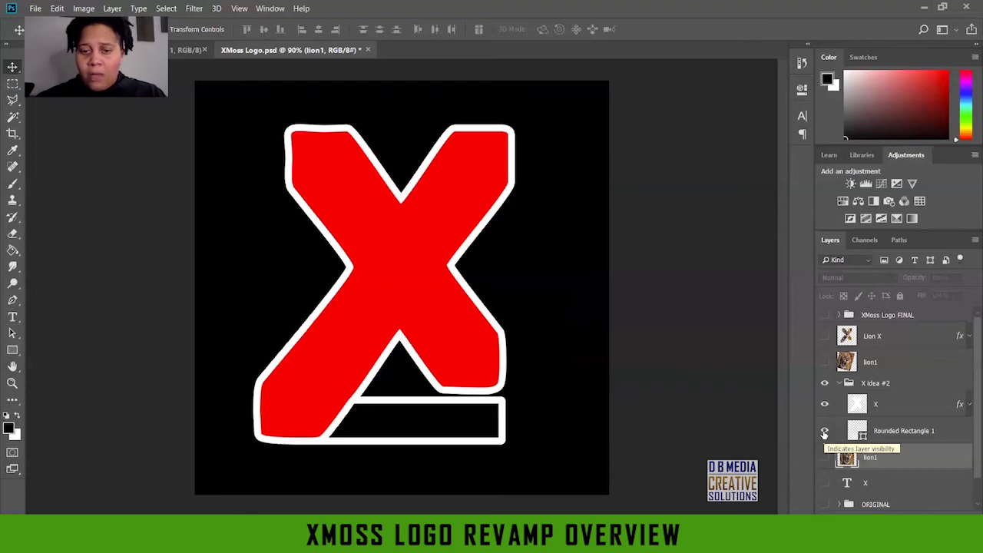
pyautogui.click(824, 432)
pyautogui.click(824, 432)
pyautogui.click(824, 432)
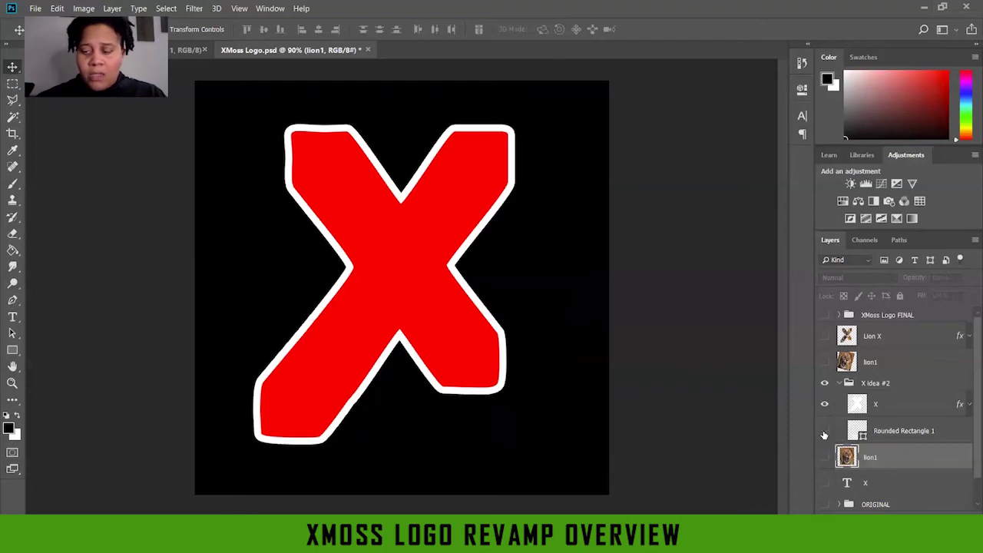
pyautogui.click(947, 437)
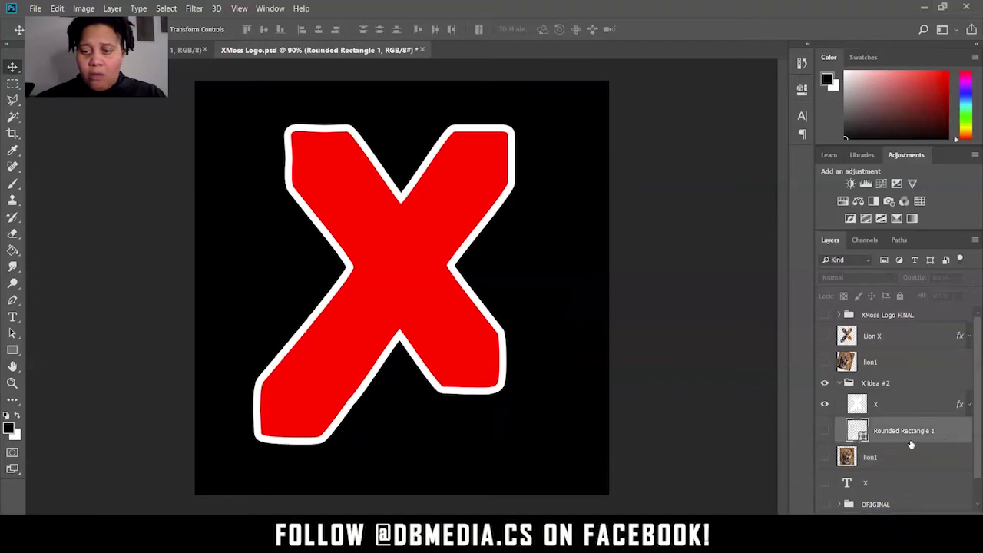
pyautogui.click(824, 434)
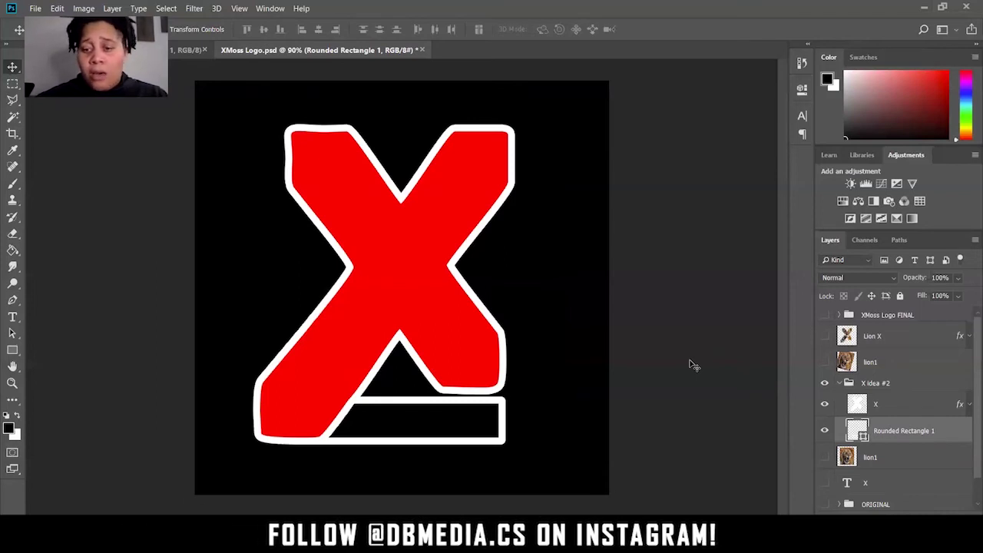
pyautogui.click(825, 433)
pyautogui.click(826, 432)
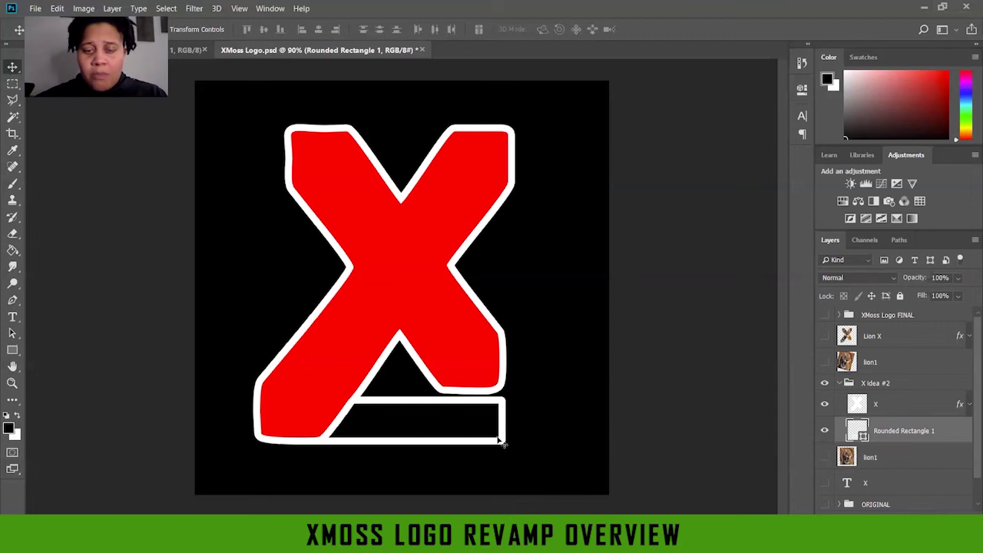
# Collapse the X idea #2 group, show the tilted lion1 photo and Lion X, and isolate Lion X by hiding the other two.
pyautogui.click(839, 383)
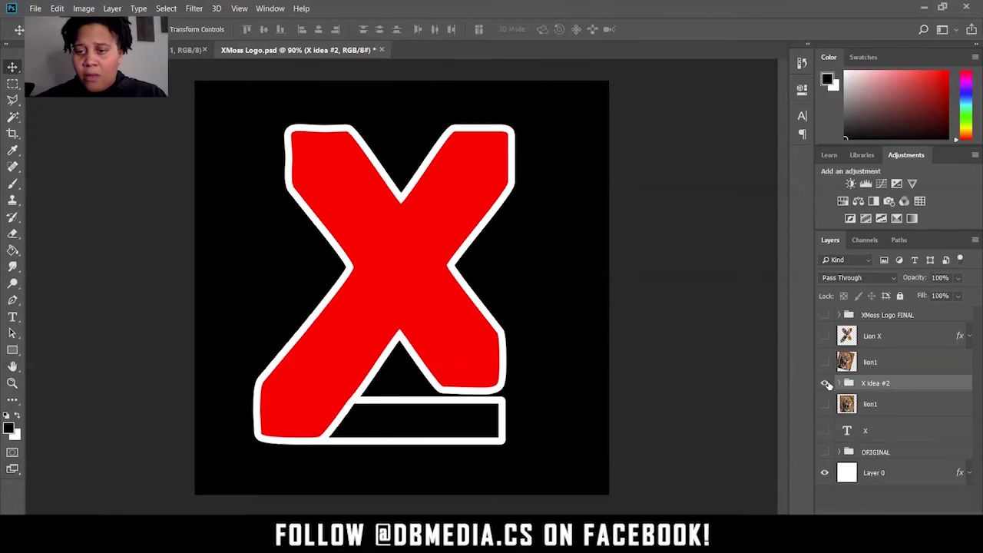
pyautogui.click(826, 362)
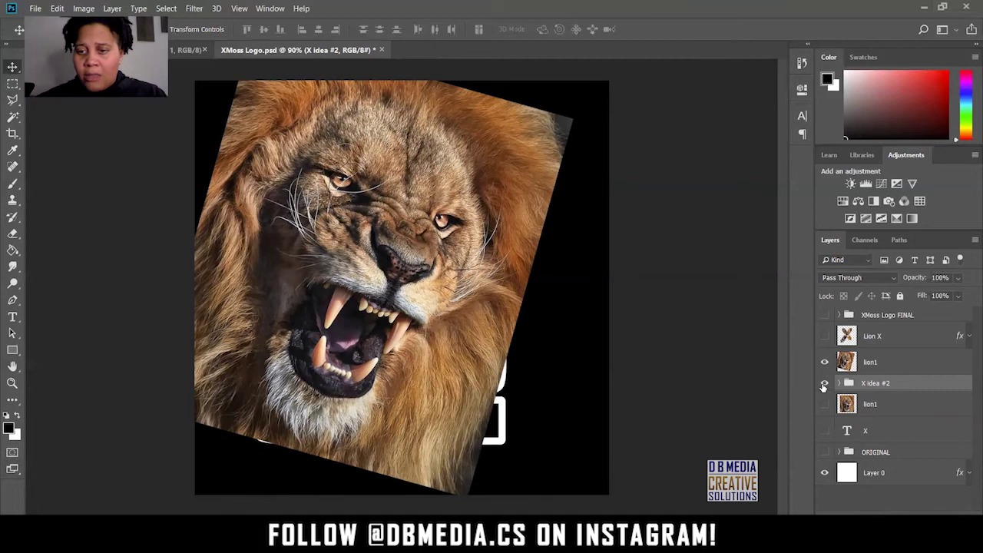
pyautogui.click(825, 337)
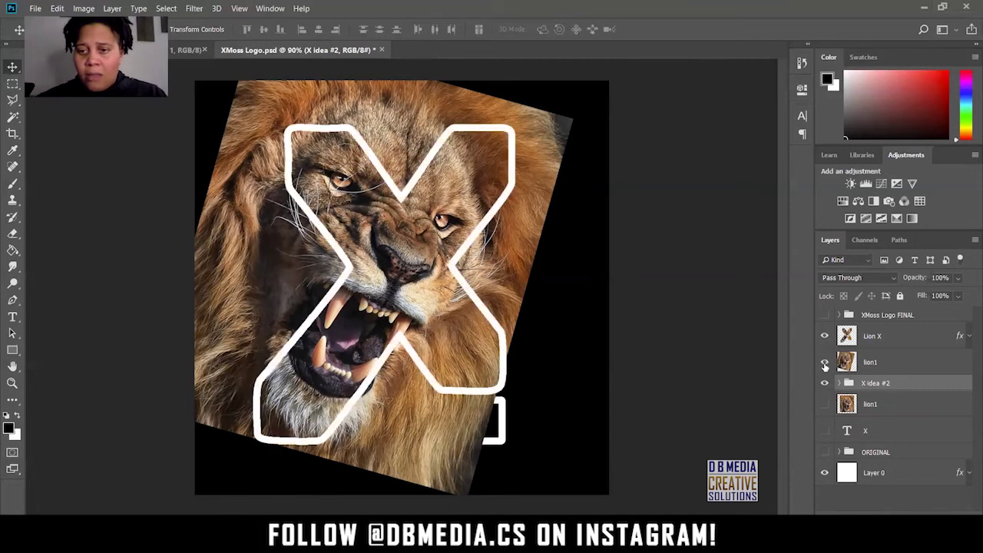
pyautogui.click(825, 366)
pyautogui.click(825, 383)
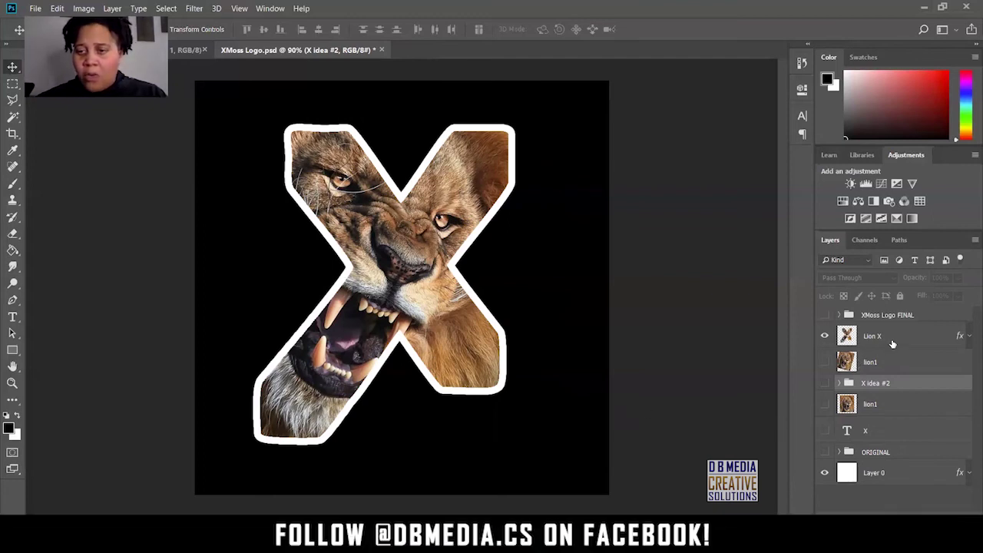
# Hide Lion X and compare the XMoss Logo FINAL group with the ORIGINAL group, ending with only the final logo shown.
pyautogui.click(824, 336)
pyautogui.click(824, 315)
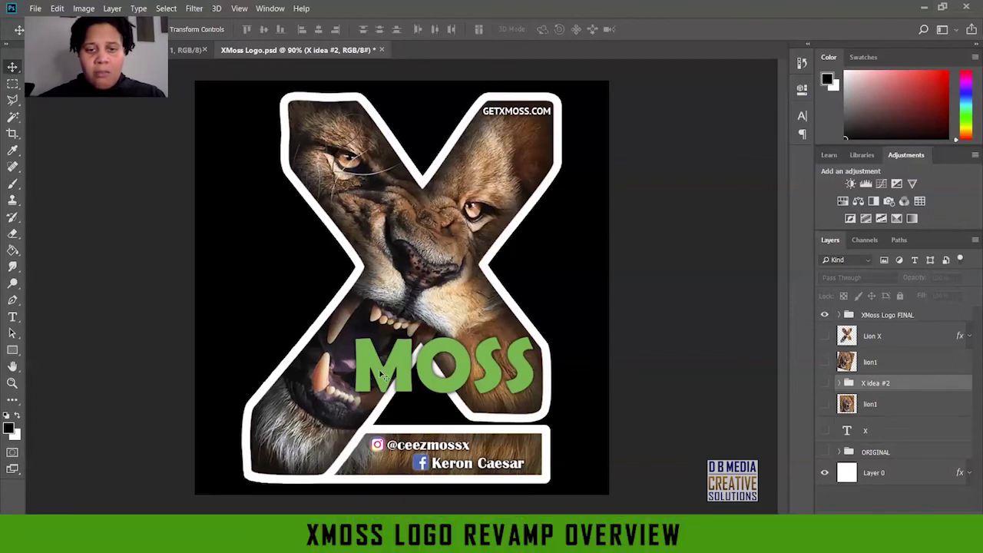
pyautogui.click(825, 315)
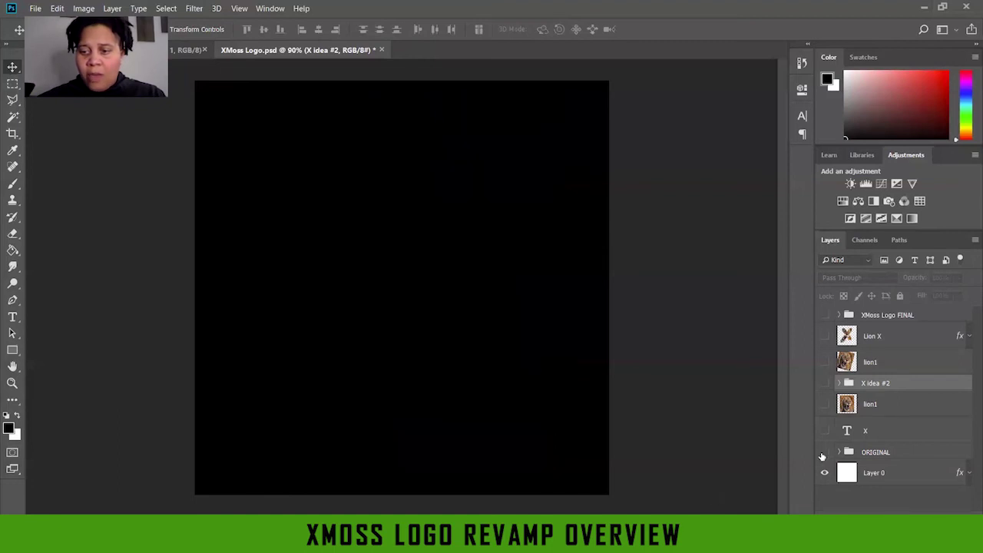
pyautogui.click(825, 452)
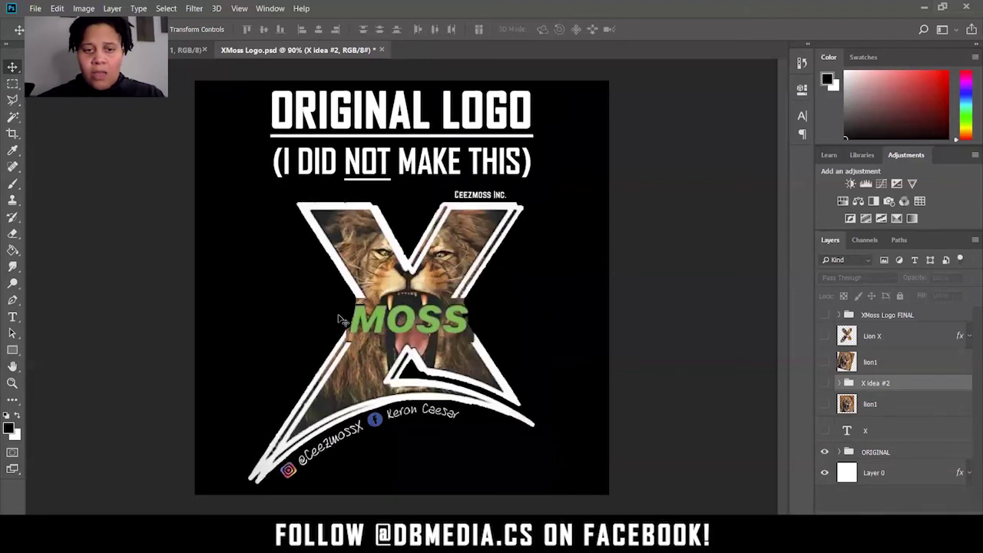
pyautogui.click(825, 452)
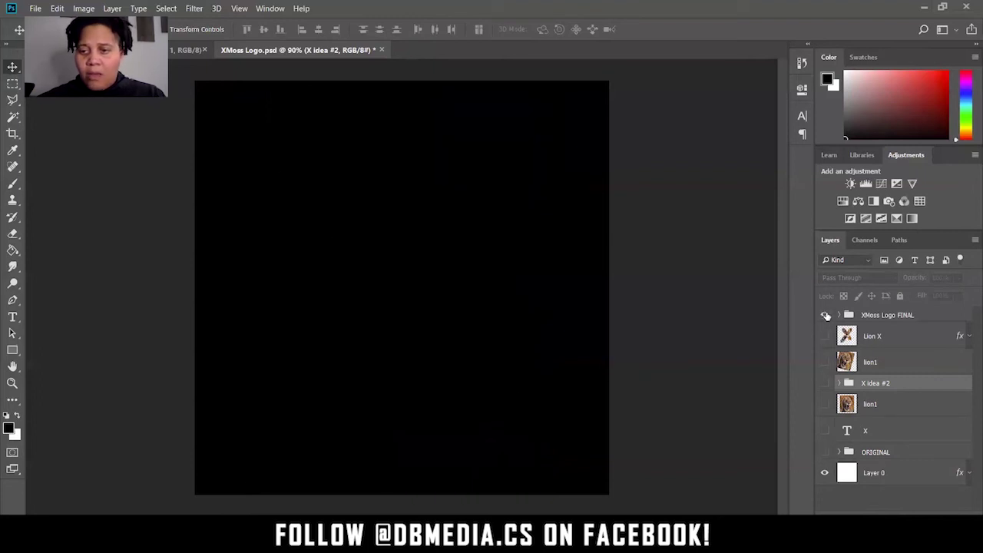
pyautogui.click(825, 315)
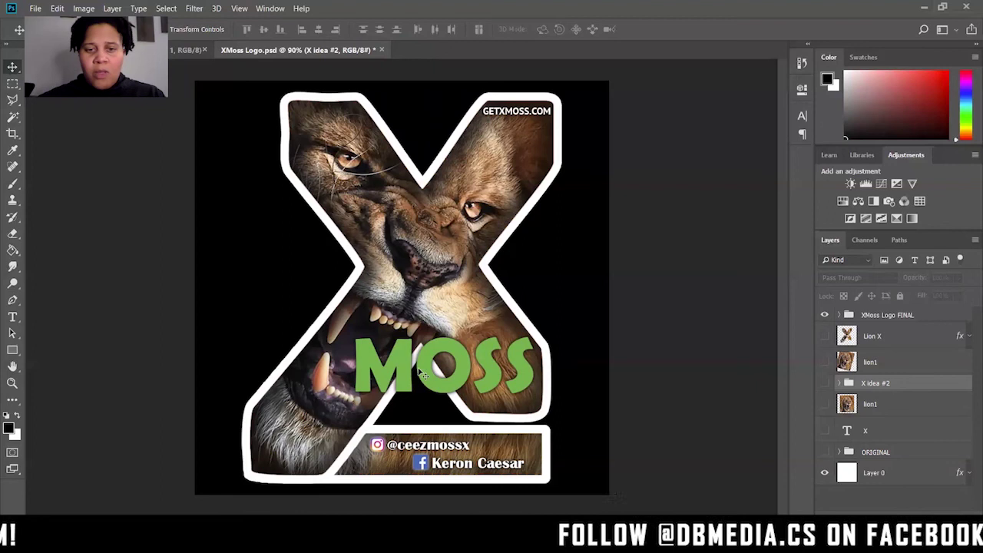